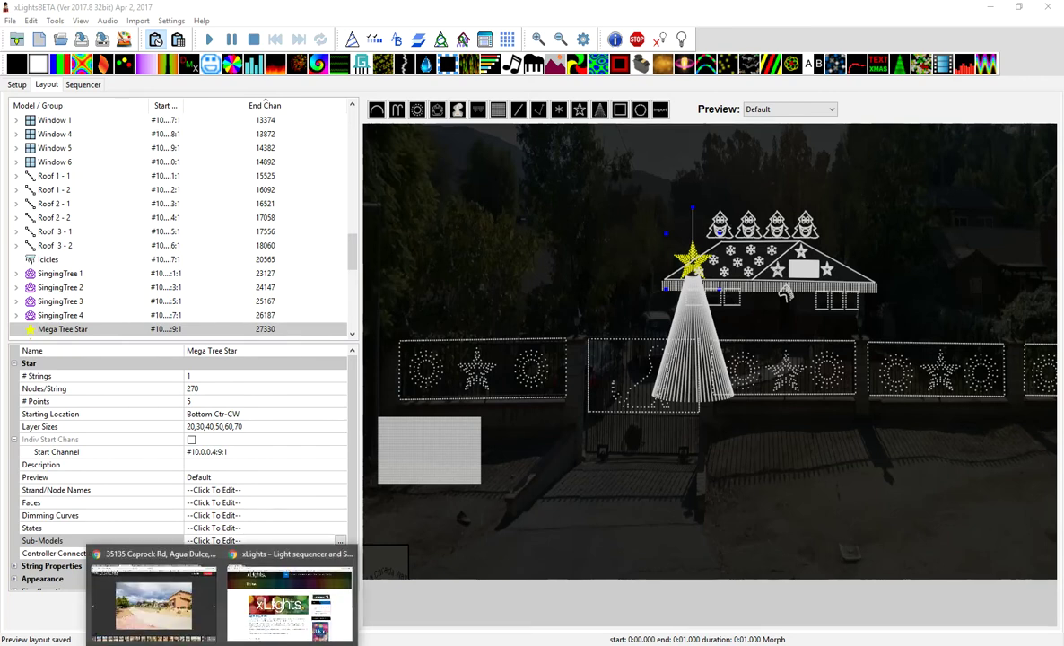
Switch to the xLights website in Chrome and look over its home page
click(270, 551)
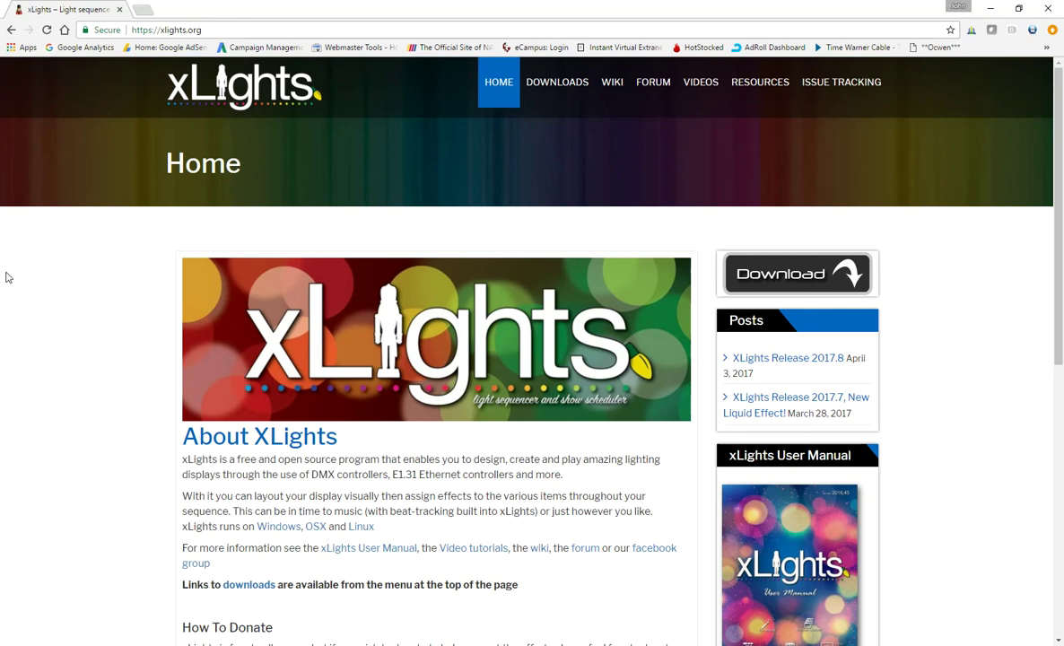
scroll(7, 276, down, 1)
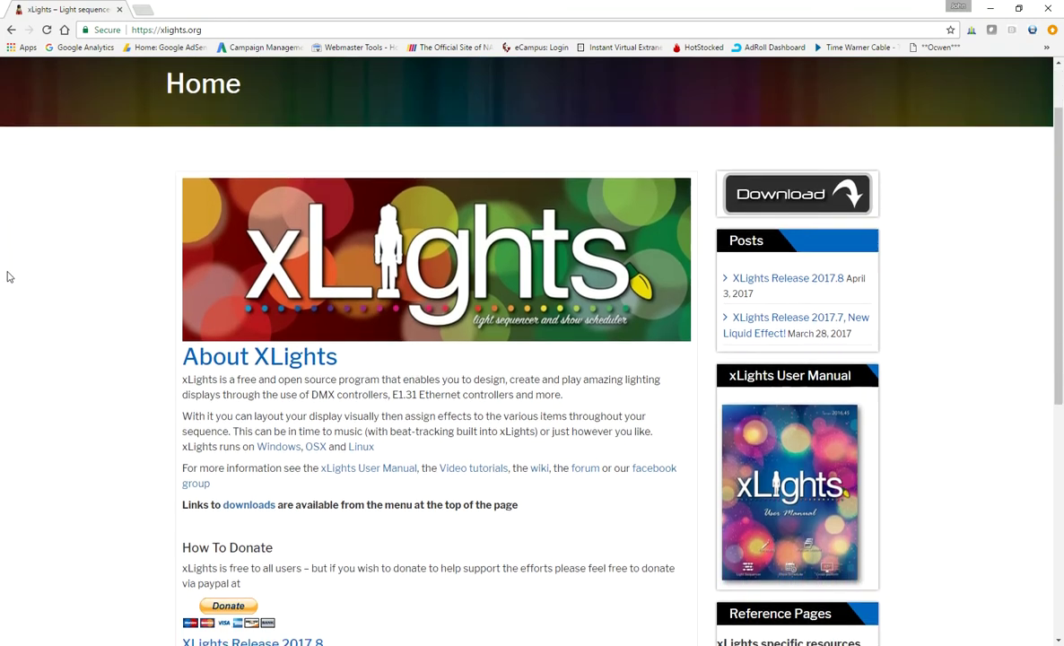
scroll(7, 139, up, 1)
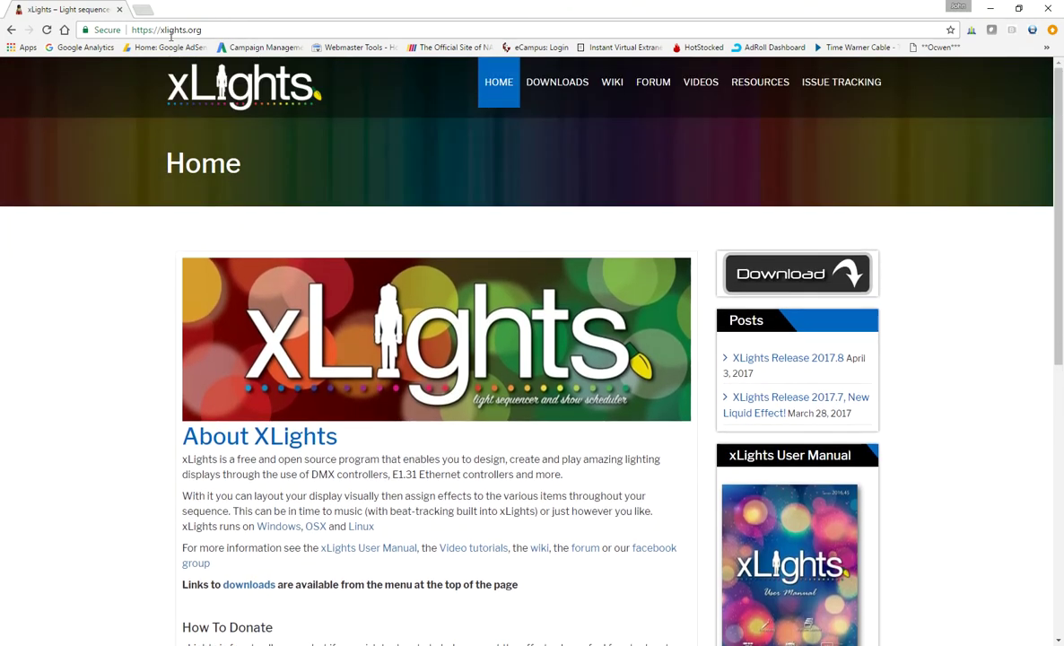
scroll(52, 376, down, 2)
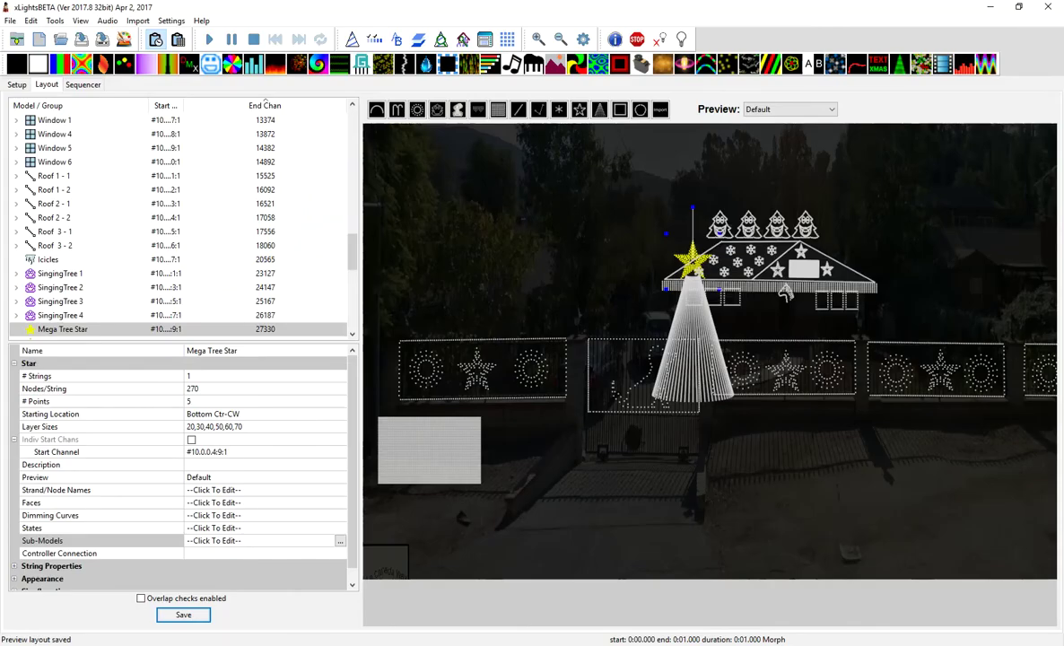
Examine the node layout of the Mega Tree Star to see how its nodes are numbered, and close it
click(493, 592)
right_click(695, 267)
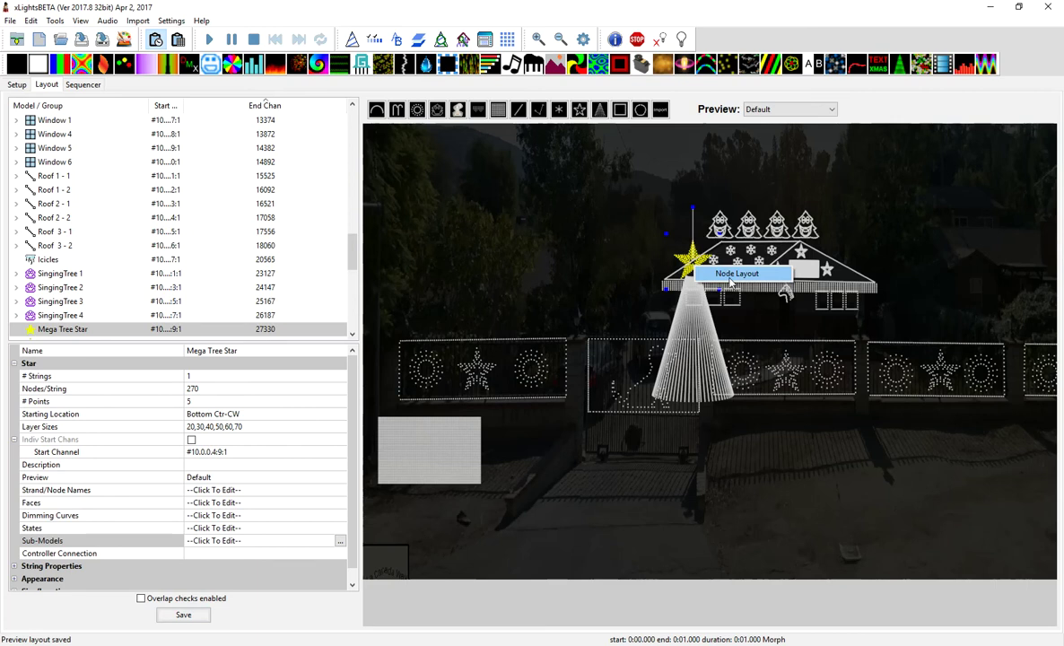
click(729, 280)
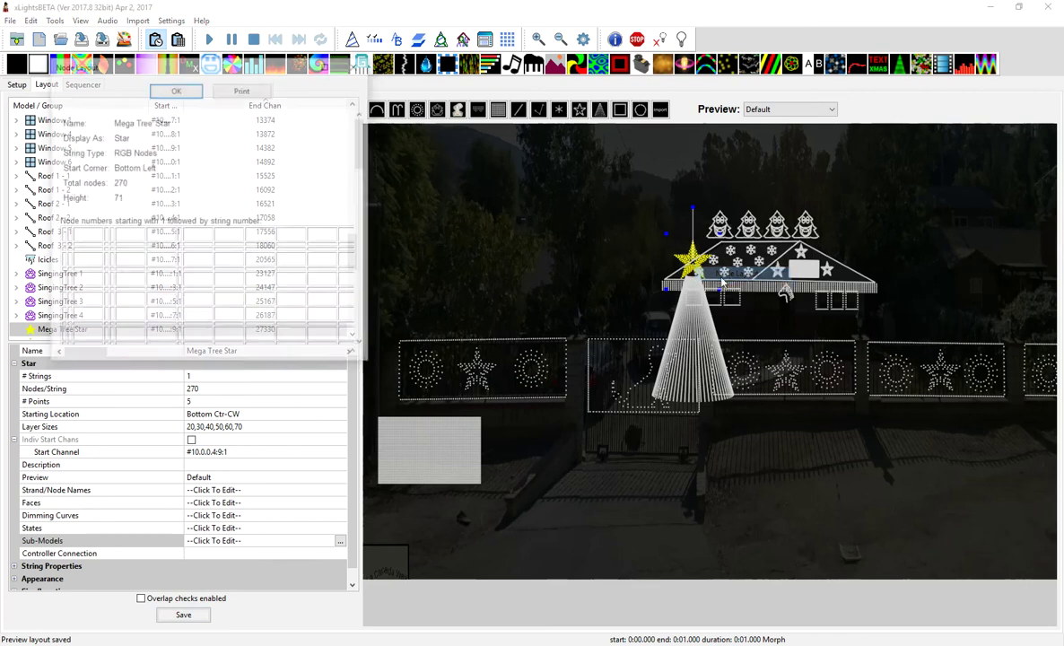
drag(362, 361, 754, 556)
drag(253, 549, 357, 549)
drag(746, 183, 752, 323)
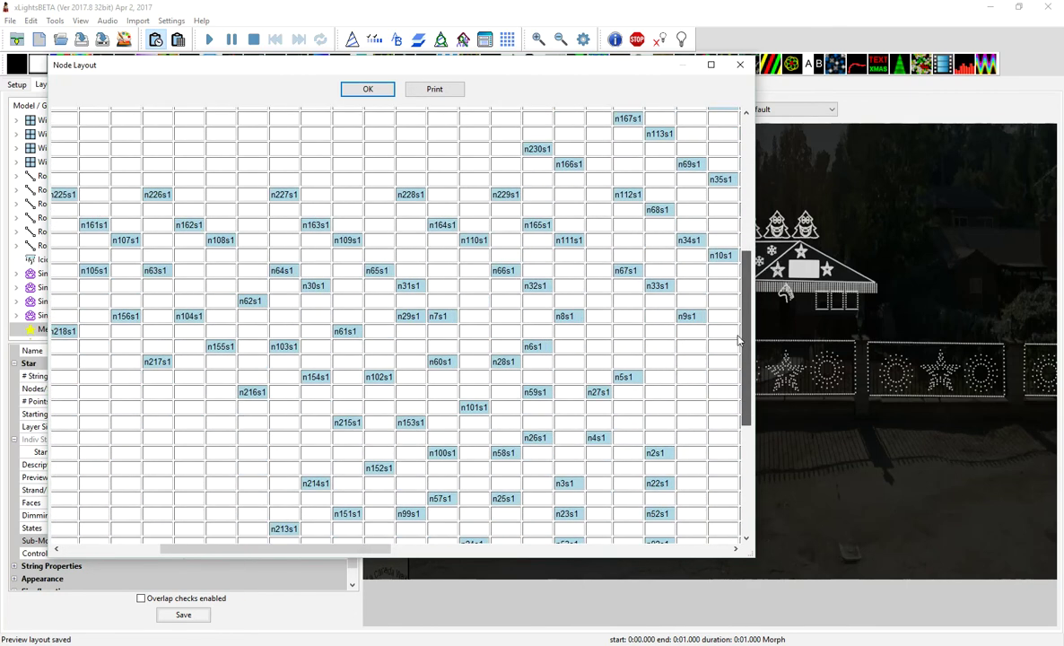
drag(327, 549, 429, 550)
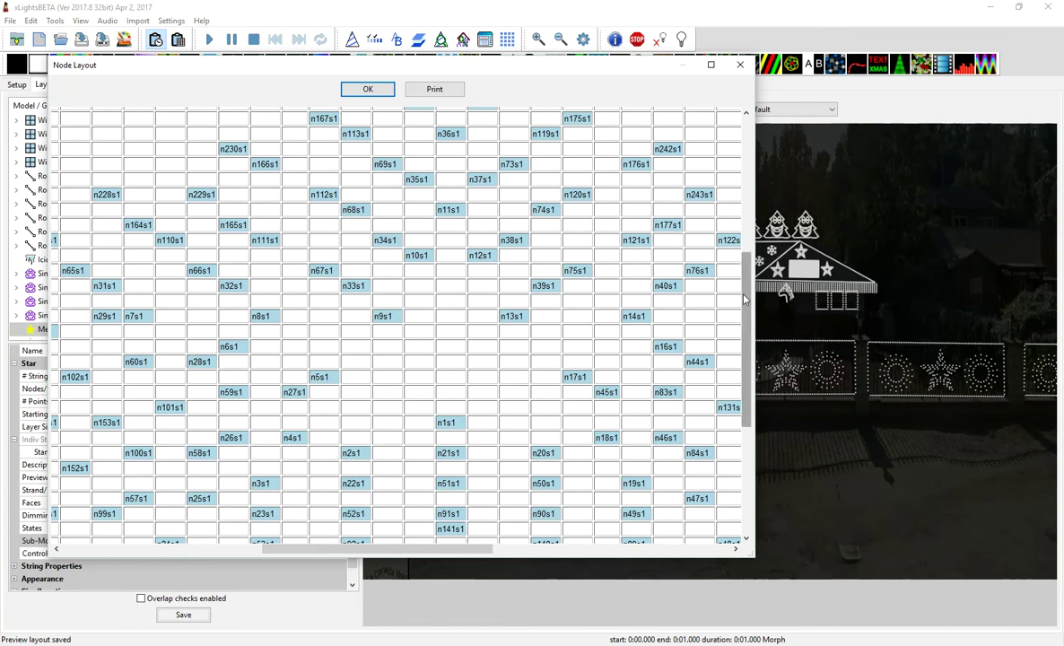
drag(745, 299, 756, 326)
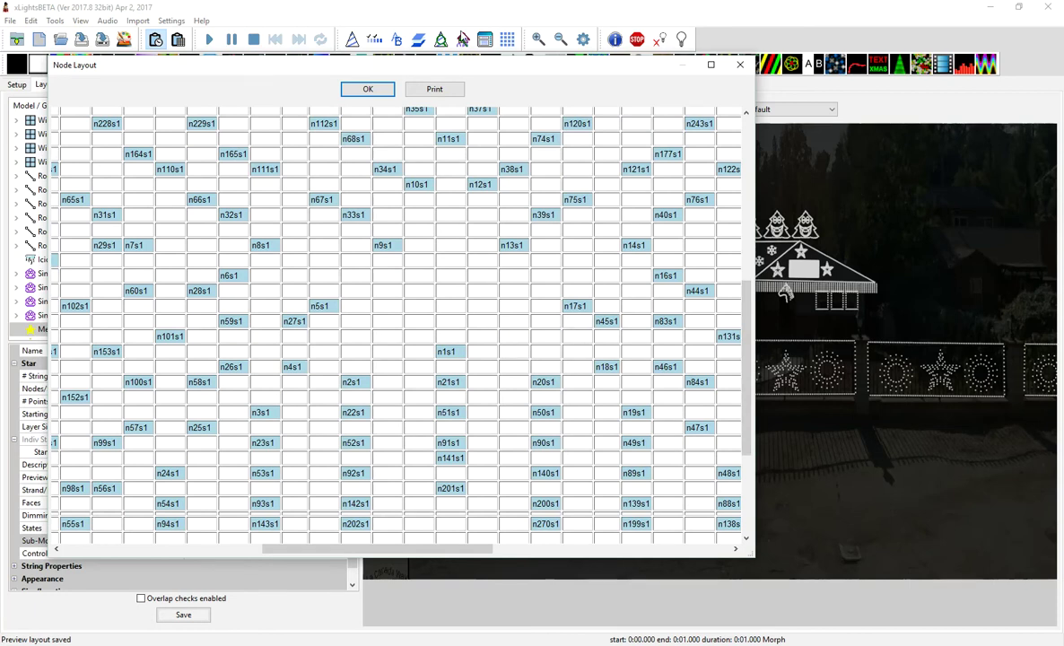
drag(404, 65, 614, 76)
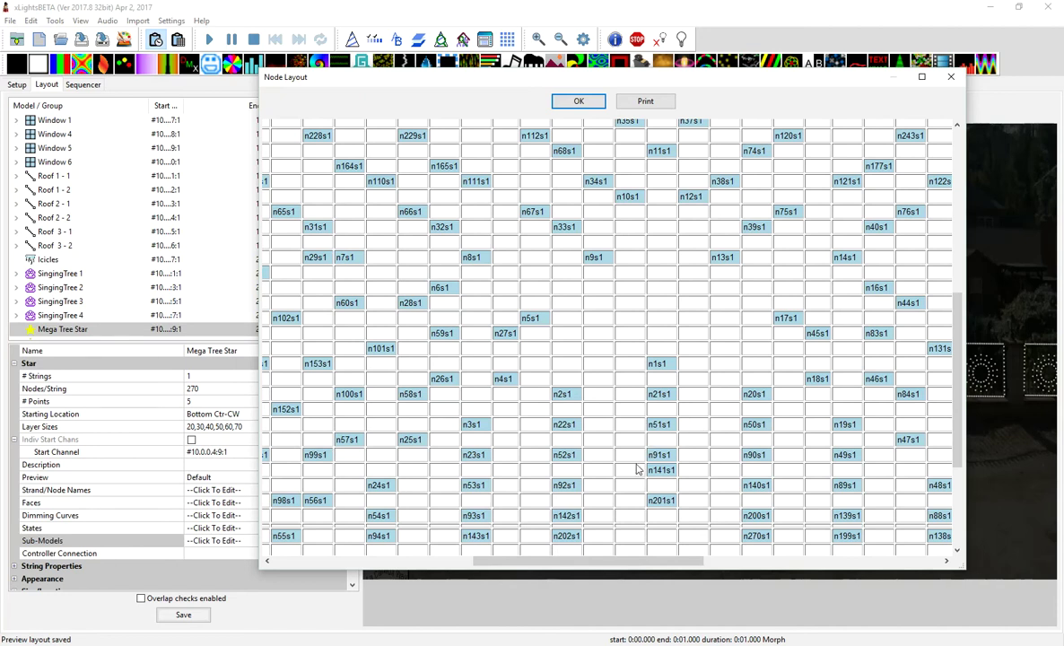
click(949, 79)
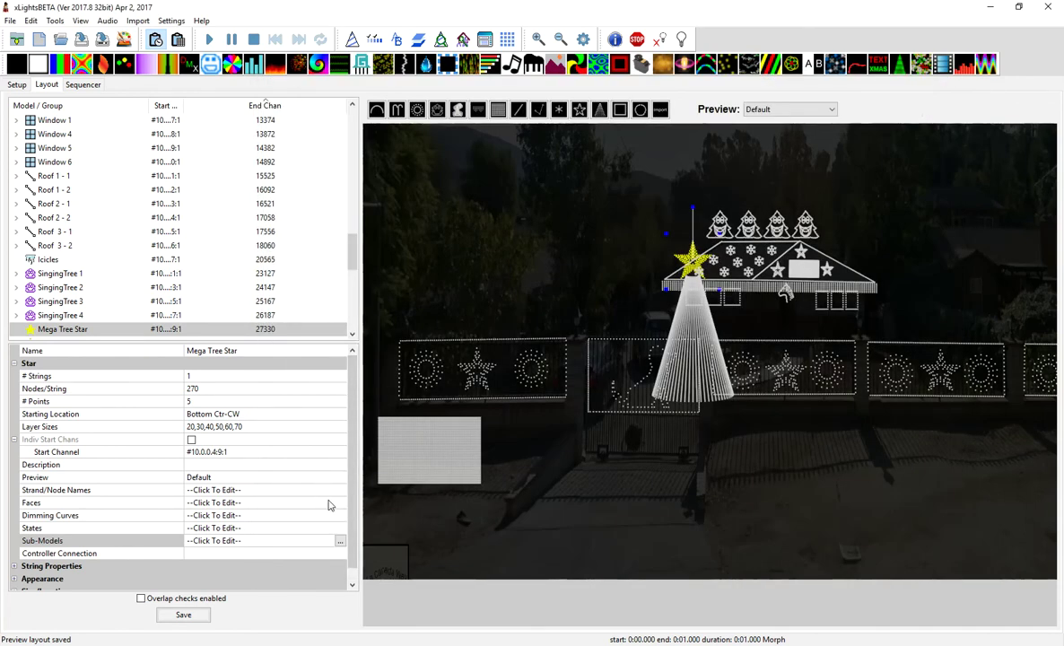
Open the Sub Models editor for the Mega Tree Star and enlarge it beside the model properties
click(339, 543)
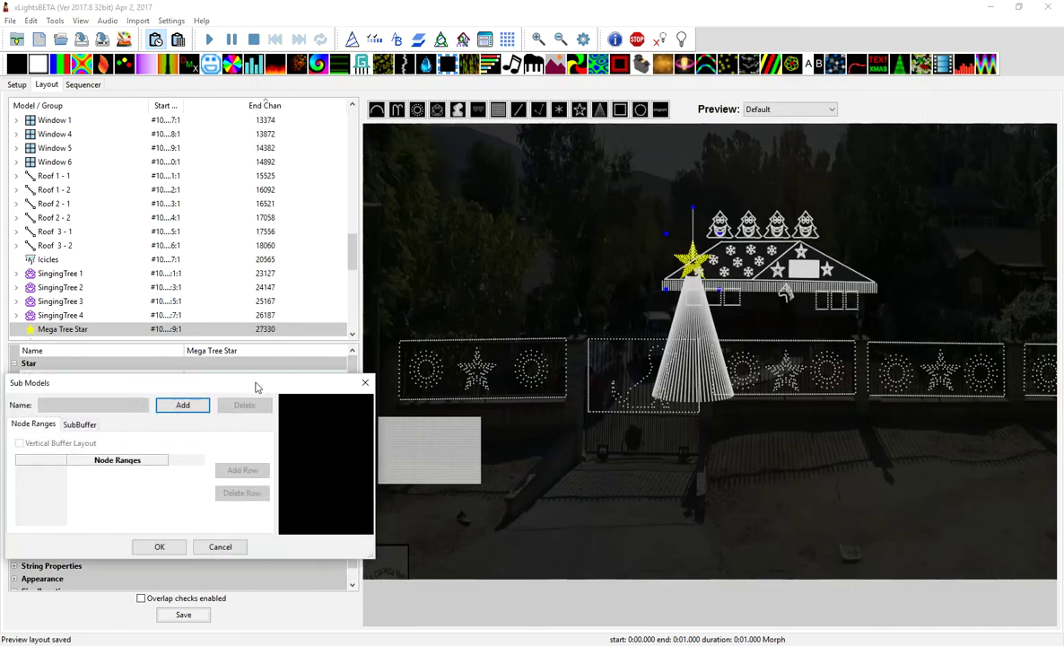
drag(229, 391, 465, 157)
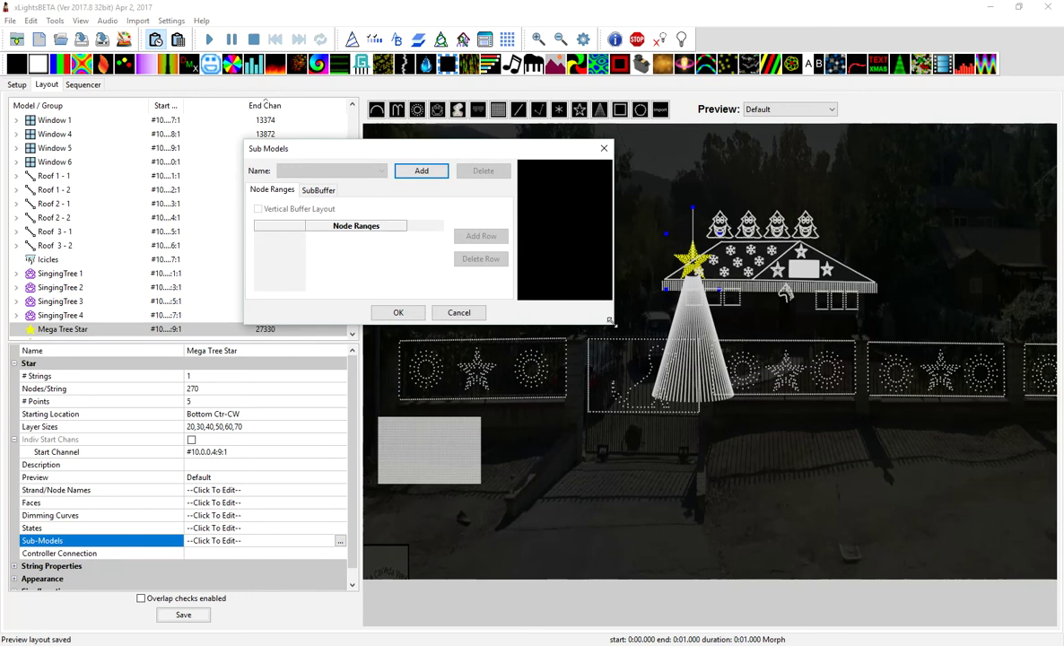
drag(730, 407, 848, 499)
drag(421, 156, 547, 179)
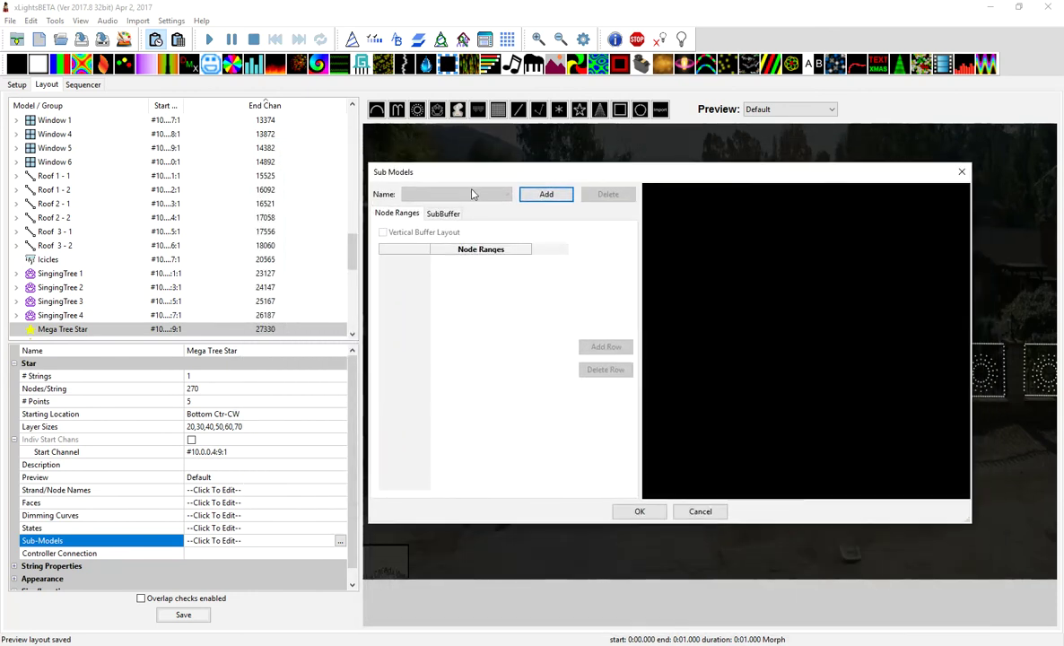
Add a sub-model named Star 1 with the node range 1-20 on Line 1
click(545, 195)
text(Star 1)
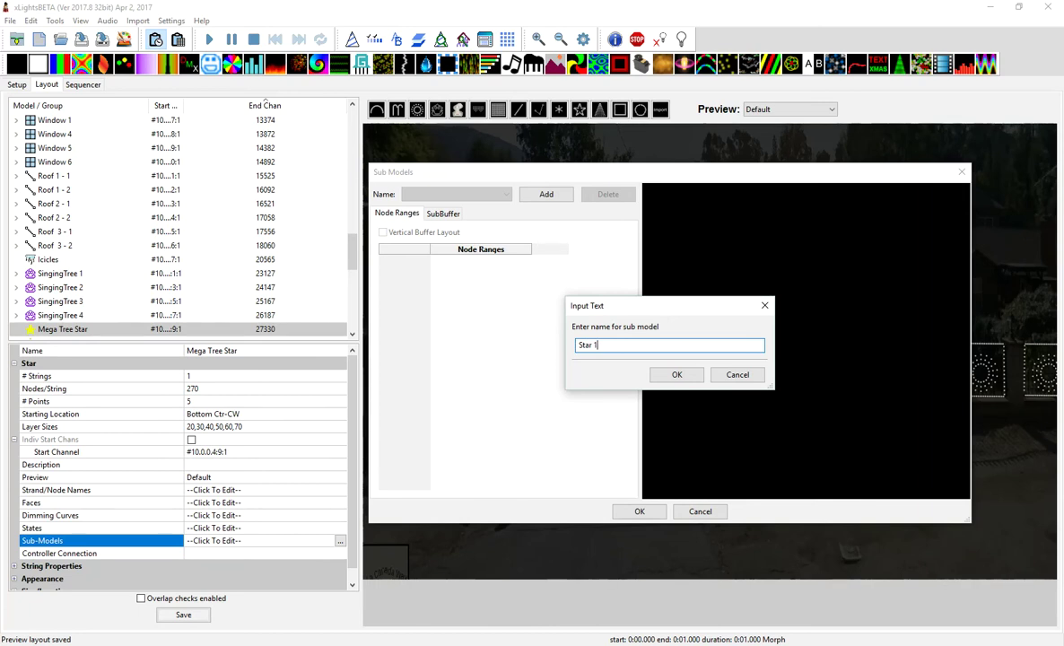
click(594, 345)
key(shift+Home)
click(676, 374)
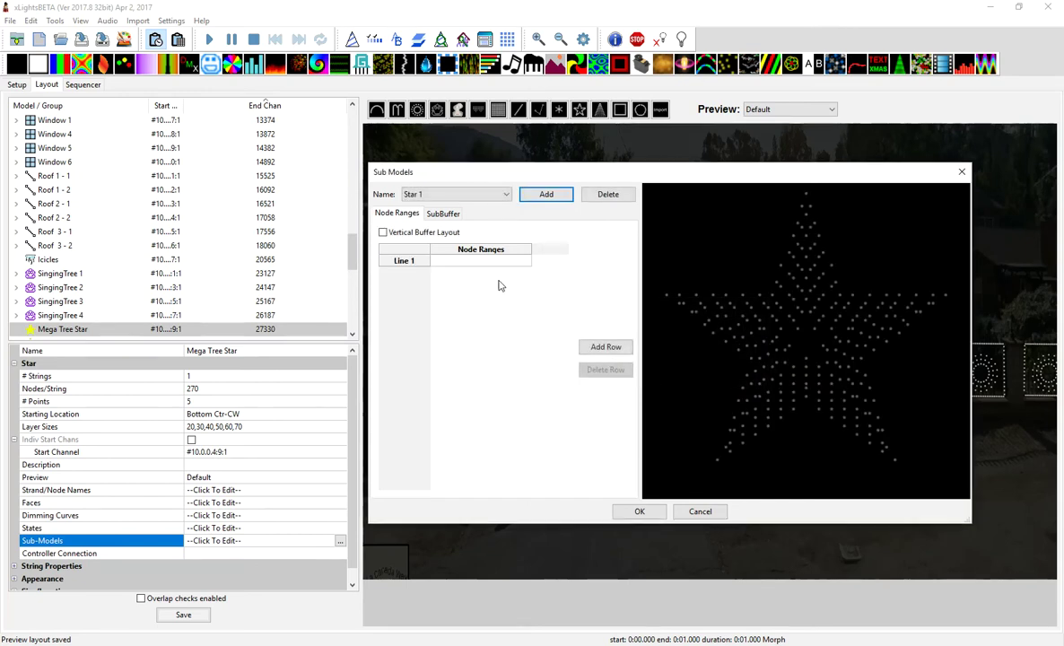
click(460, 263)
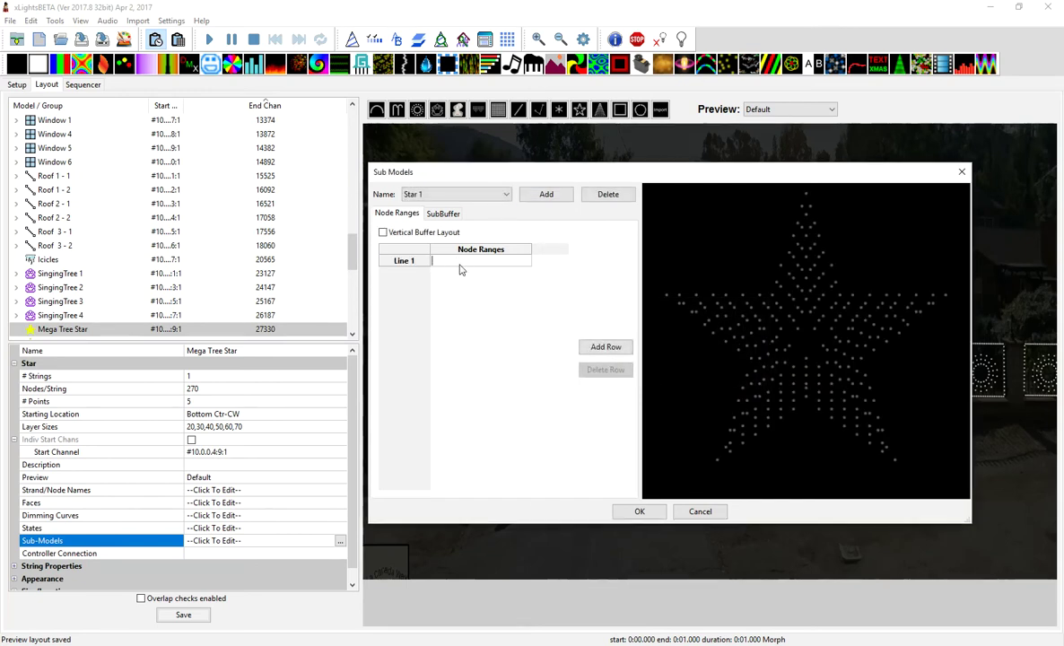
text(1-20)
key(Return)
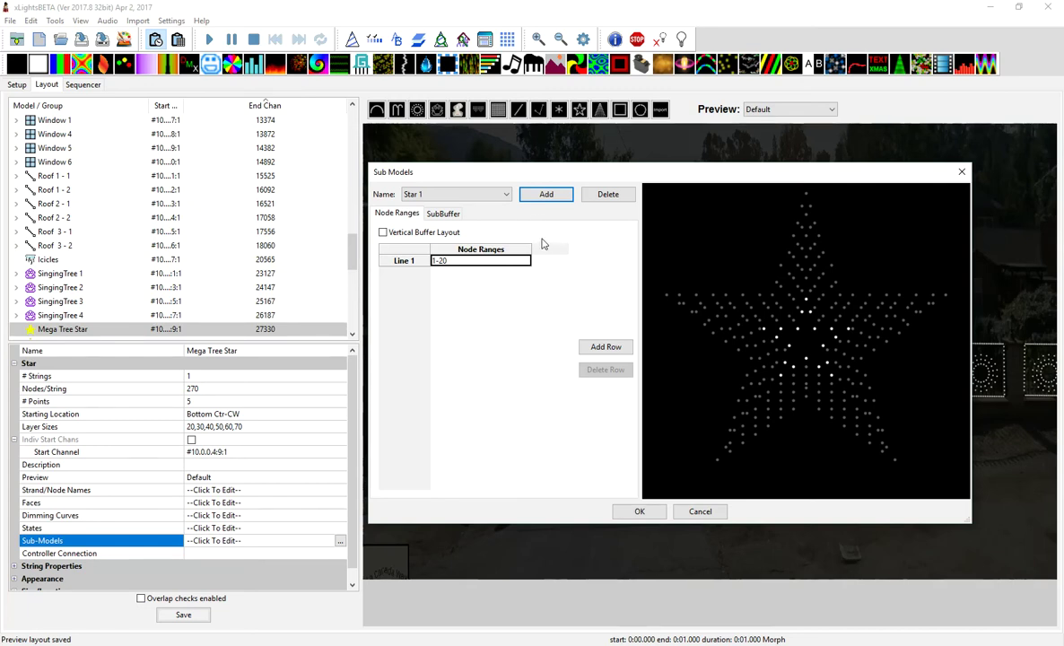
Add a sub-model named Star 2 with the node range 21-50 on Line 1
click(543, 197)
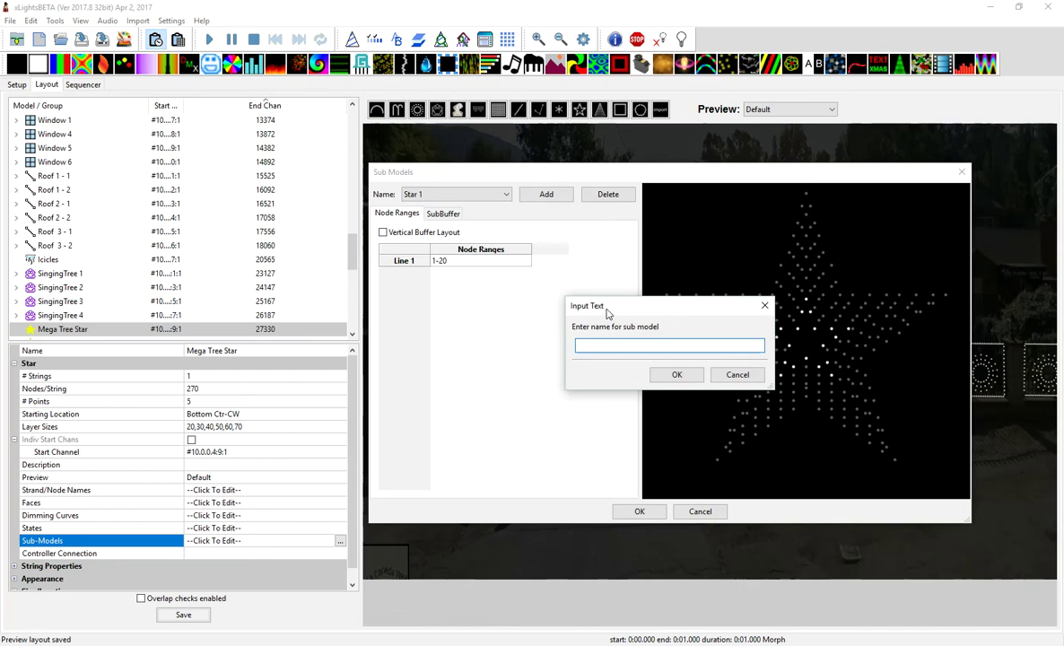
text(Star 2)
click(676, 374)
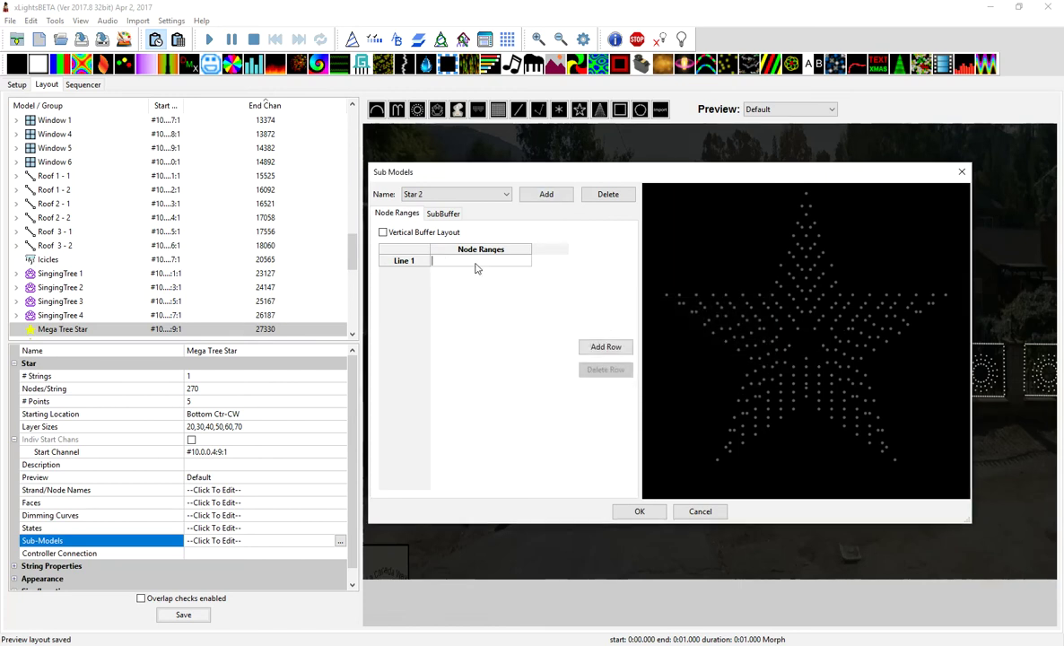
text(21-50)
key(Return)
Add a sub-model named Star 3 with the node range 51-90 on Line 1
click(544, 194)
text(Star 3)
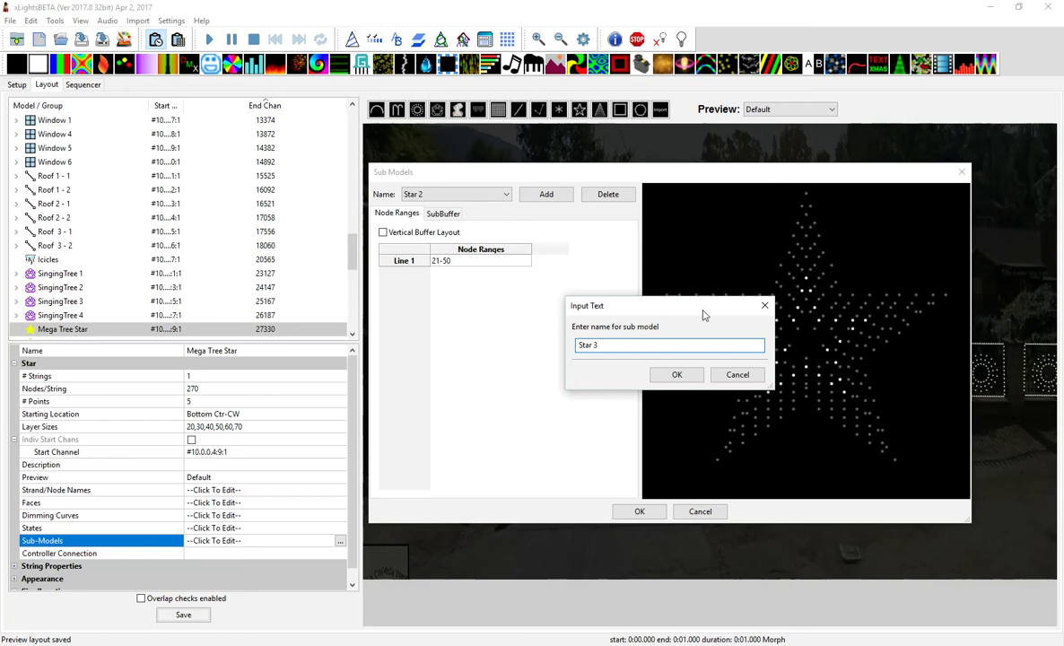
click(676, 374)
click(464, 263)
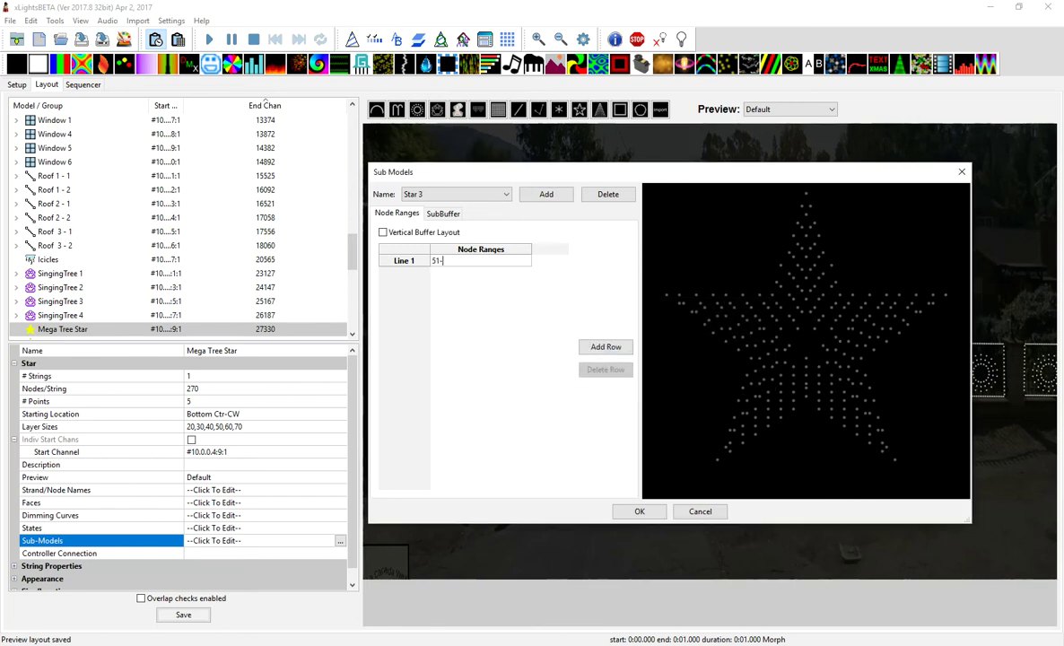
key(Return)
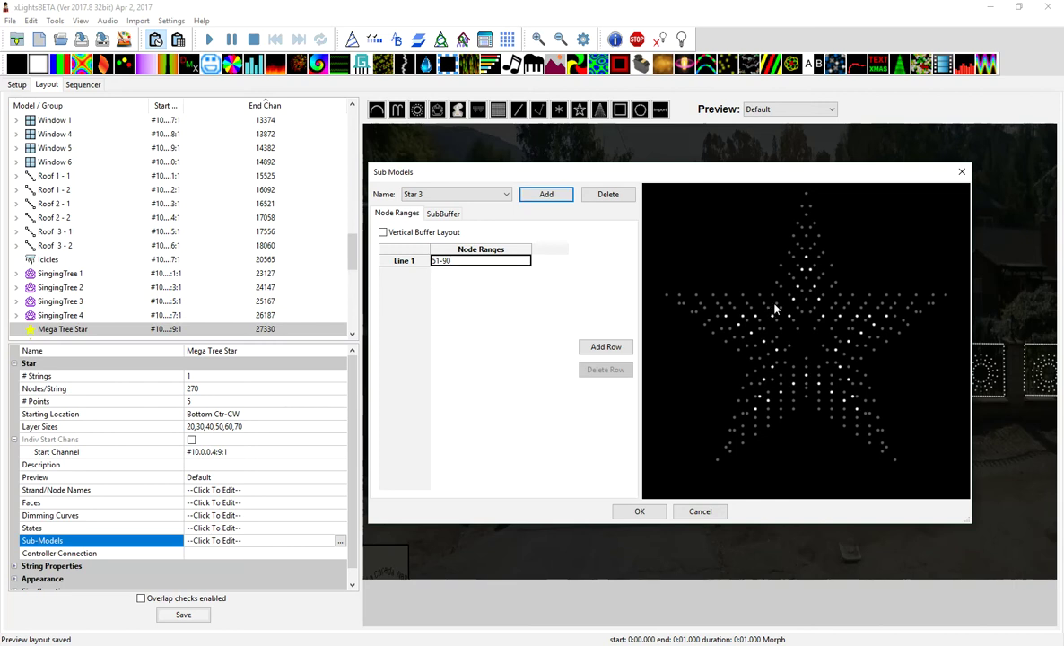
Add a sub-model named Star 4 with the node range 91-140 on Line 1
click(549, 196)
text(Star 4)
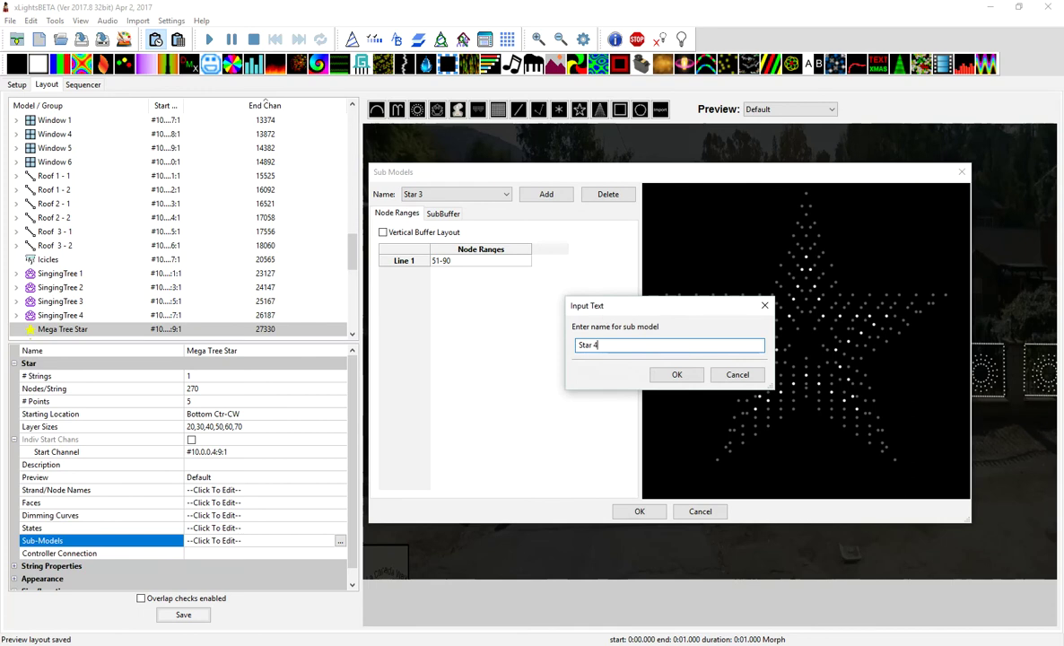
click(677, 374)
click(467, 261)
text(91-)
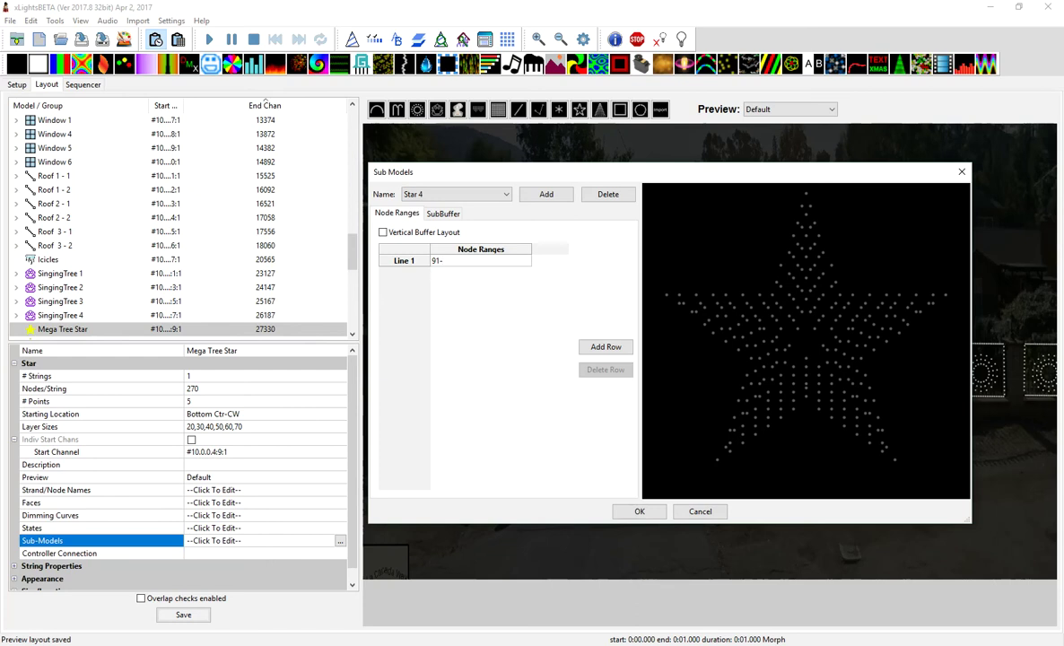
key(Return)
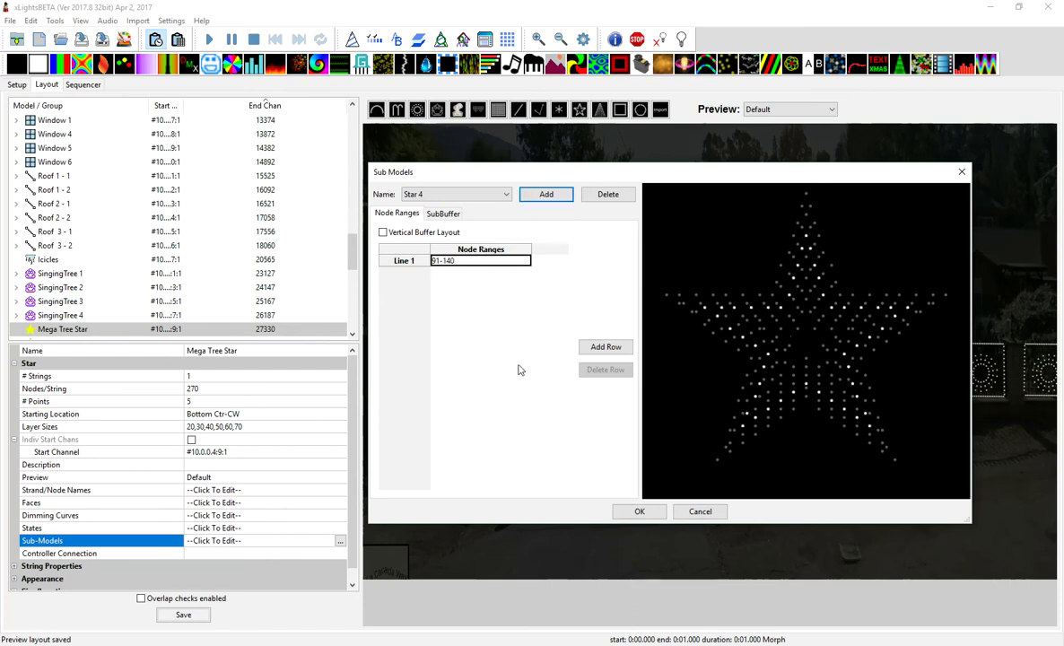
Add a sub-model named Star 5 with the node range 141-200 on Line 1
click(549, 195)
text(Star 5)
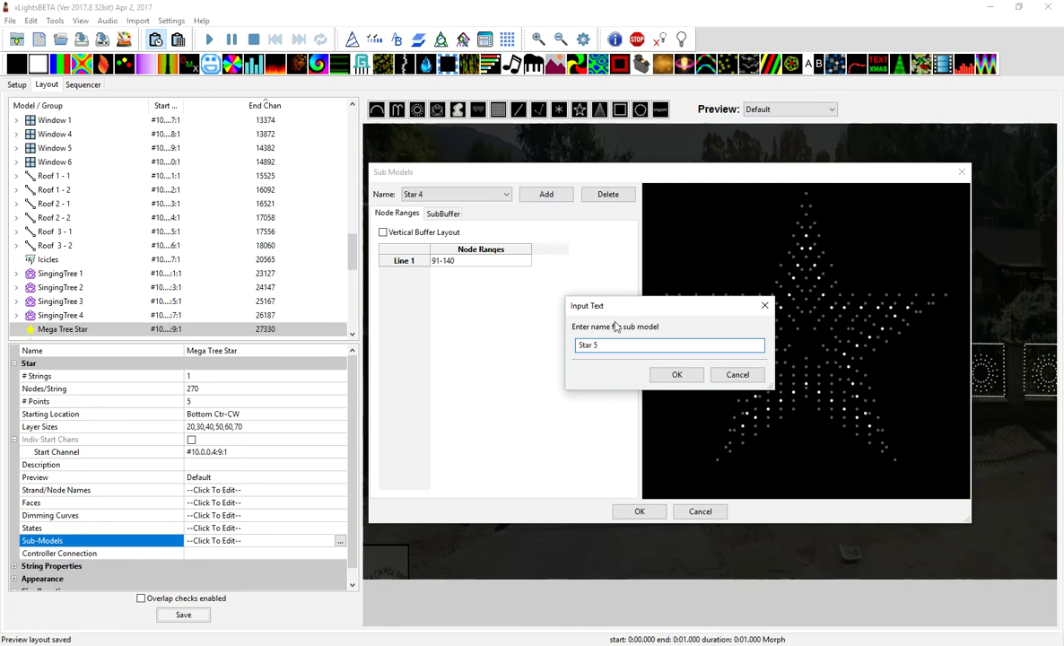
click(677, 374)
click(470, 262)
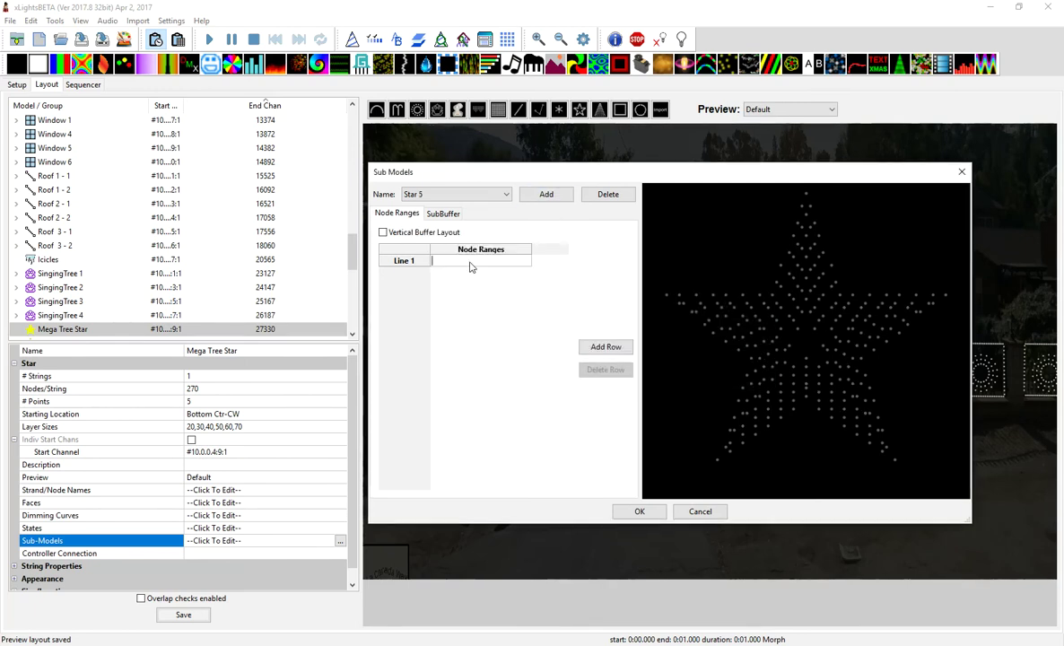
text(141-20)
Add a sub-model named Star 6 with the node range 201-270 on Line 1, and save the layout
click(541, 195)
text(Star 6)
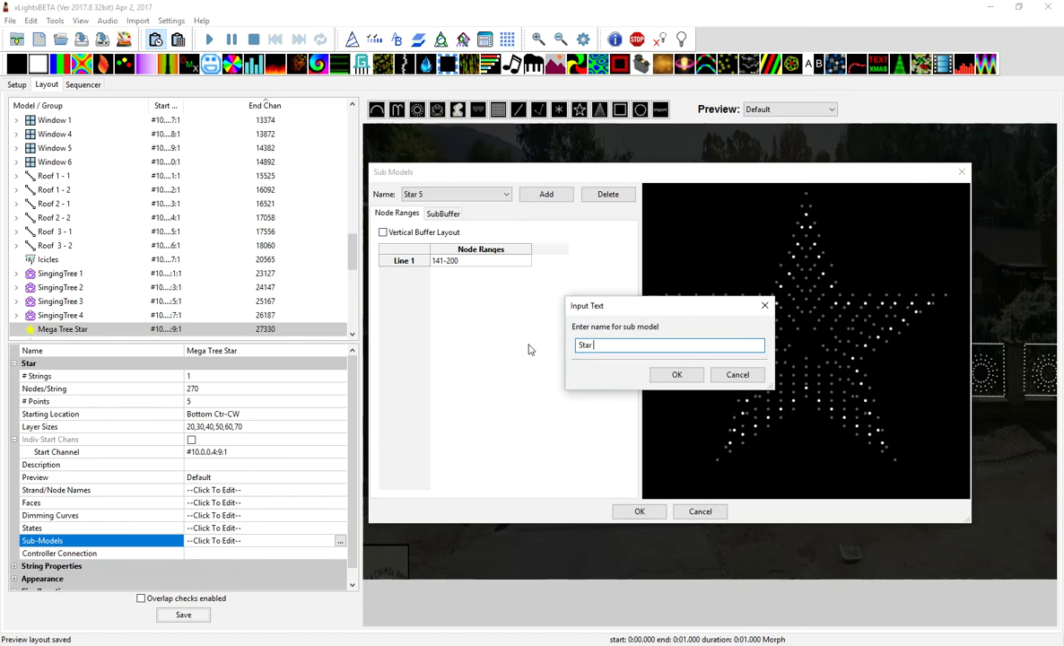
click(677, 374)
click(482, 263)
text(201-70)
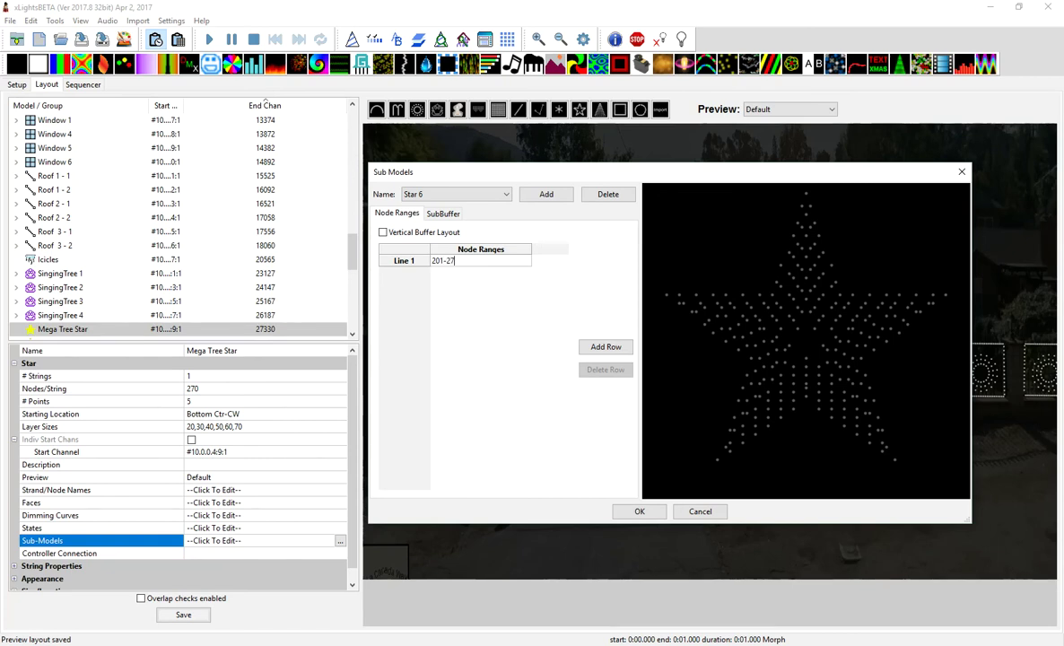
key(Return)
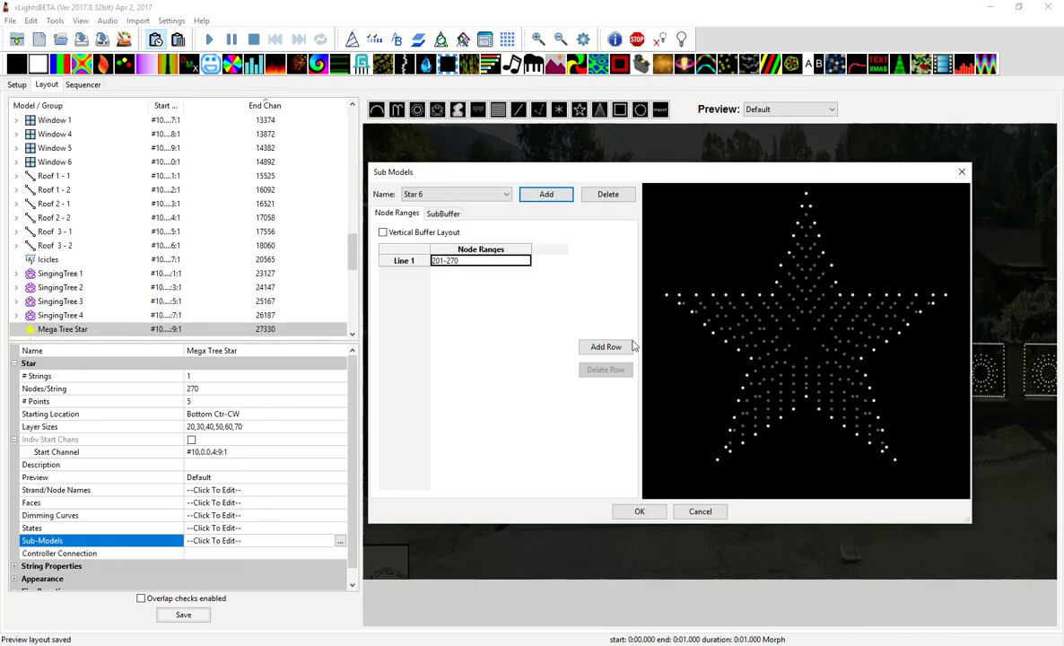
click(639, 511)
click(184, 615)
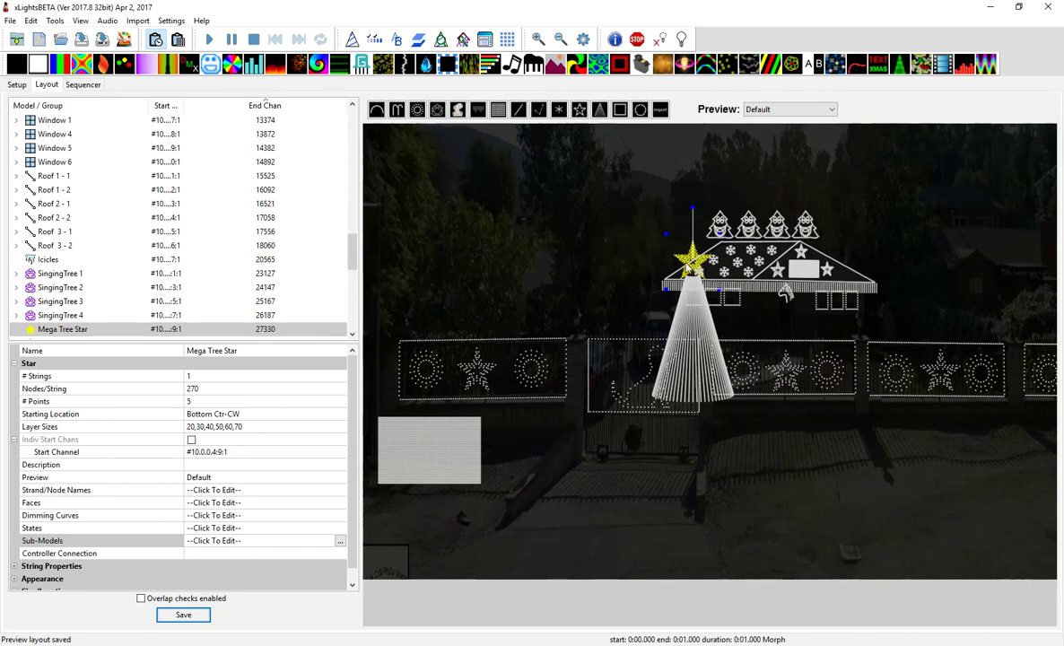
Expand the Mega Tree Star in the sequencer and place a Morph effect on Star 1 in the first one-second timing interval
click(87, 87)
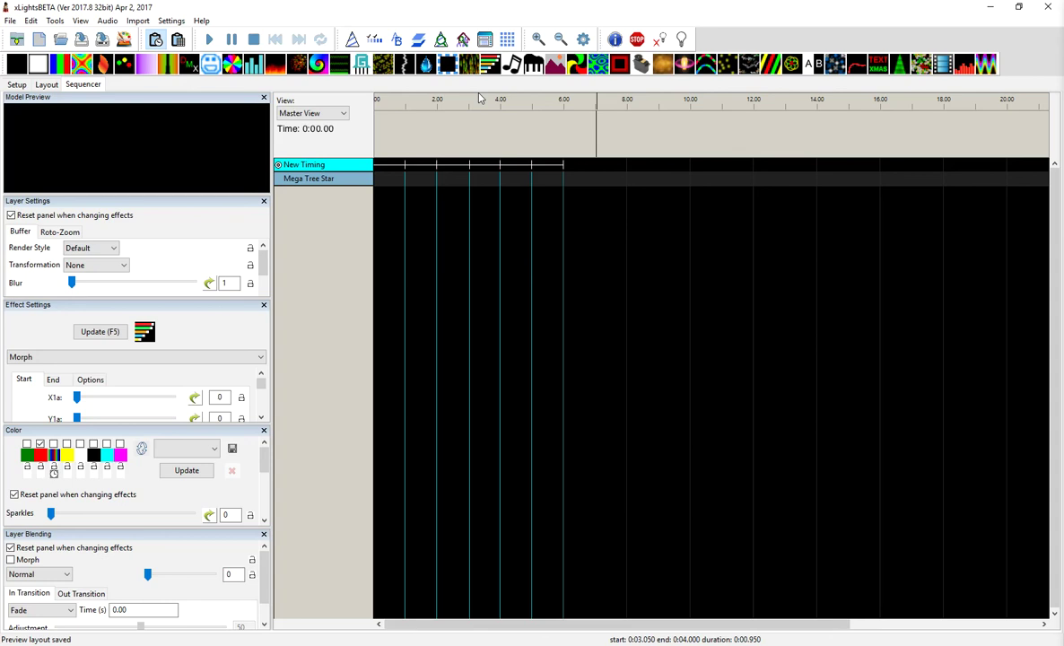
double_click(310, 180)
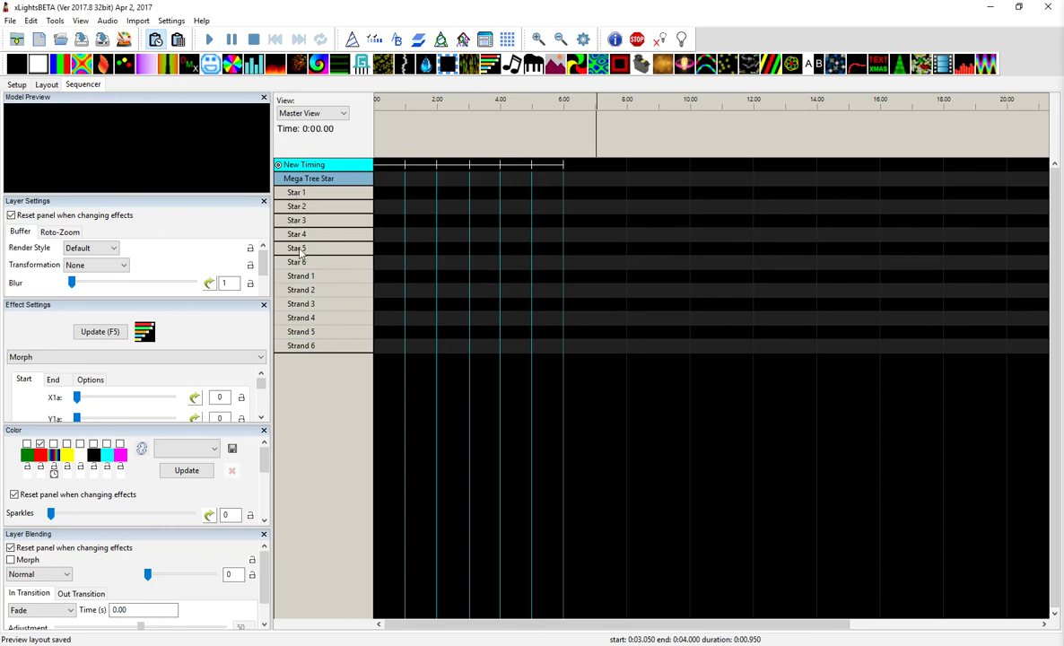
drag(445, 64, 391, 192)
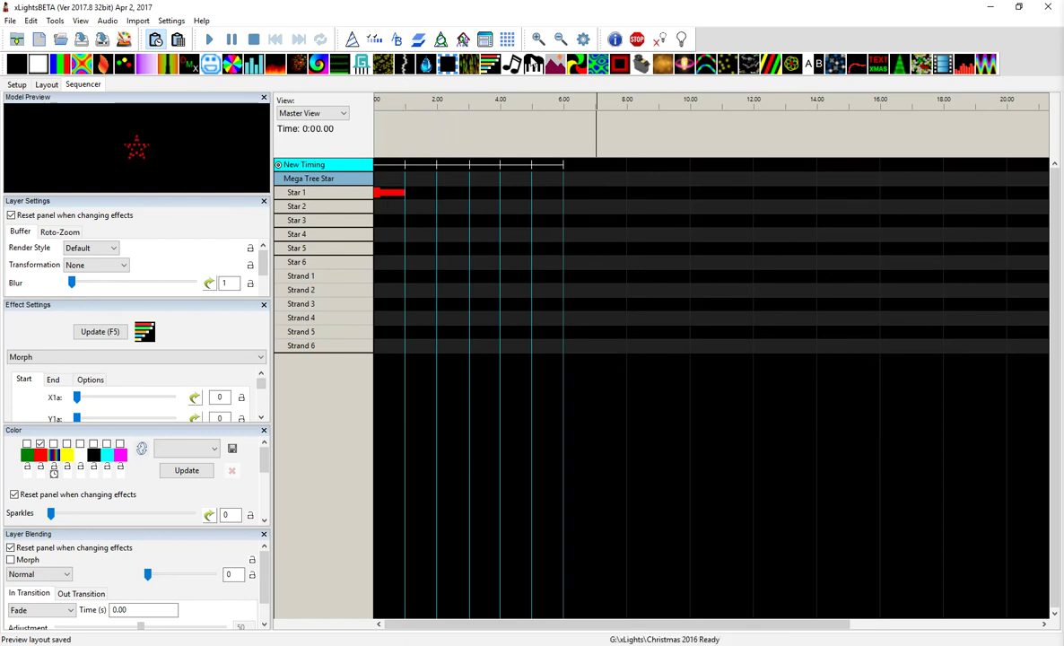
Place Morph effects on Star 2 through Star 6 in successive one-second timing intervals, and play back about the first 6.3 seconds
drag(484, 68, 418, 207)
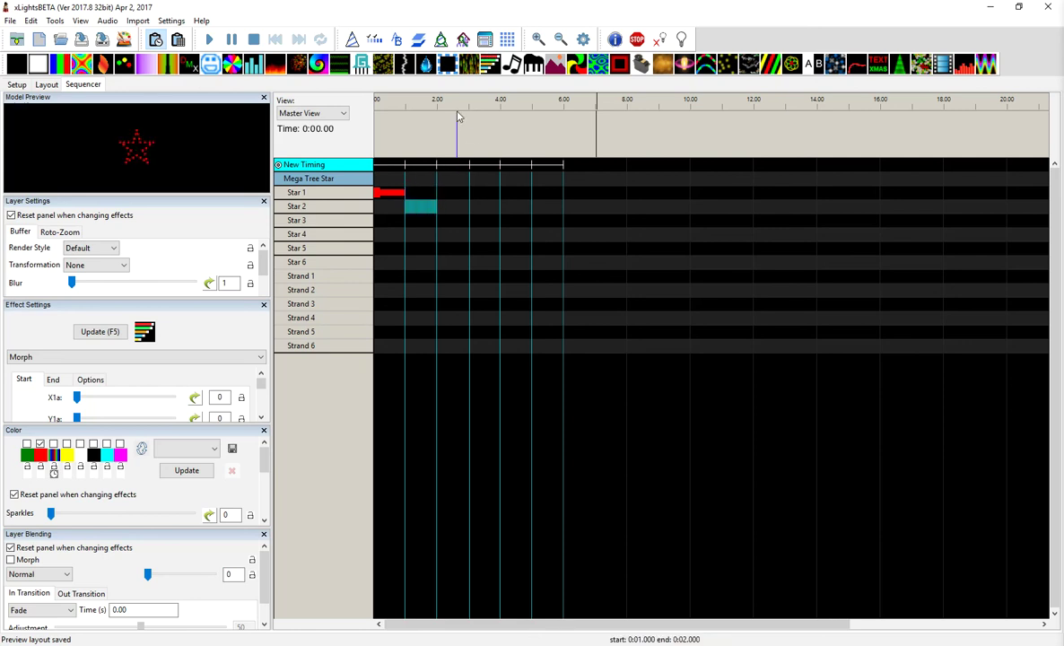
drag(489, 65, 452, 221)
drag(451, 65, 457, 235)
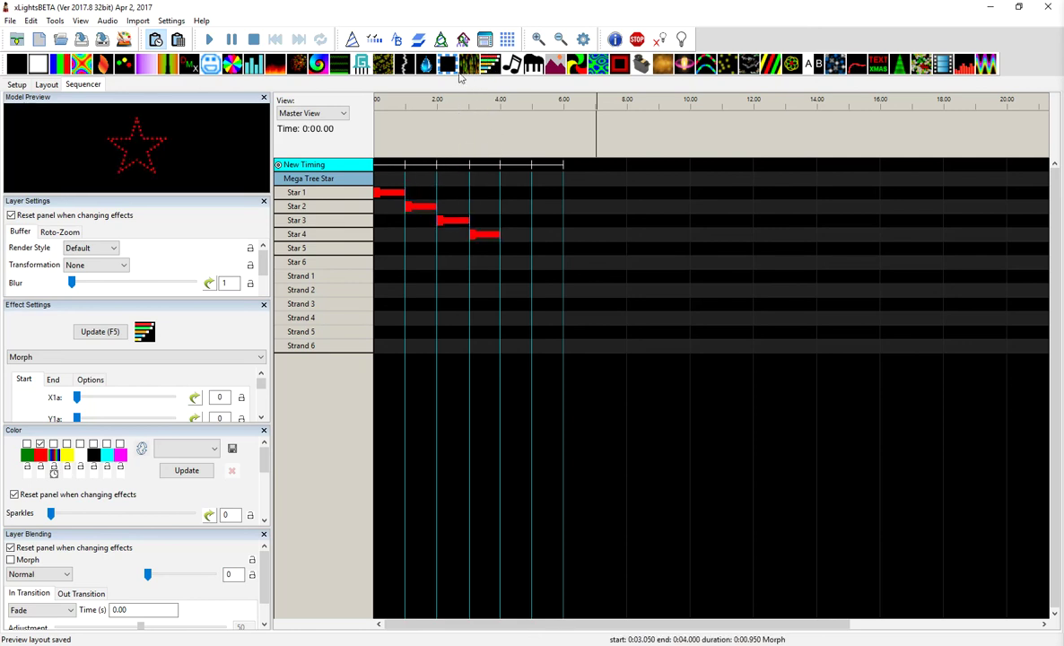
drag(454, 70, 512, 251)
drag(451, 65, 550, 263)
drag(572, 111, 224, 104)
click(209, 39)
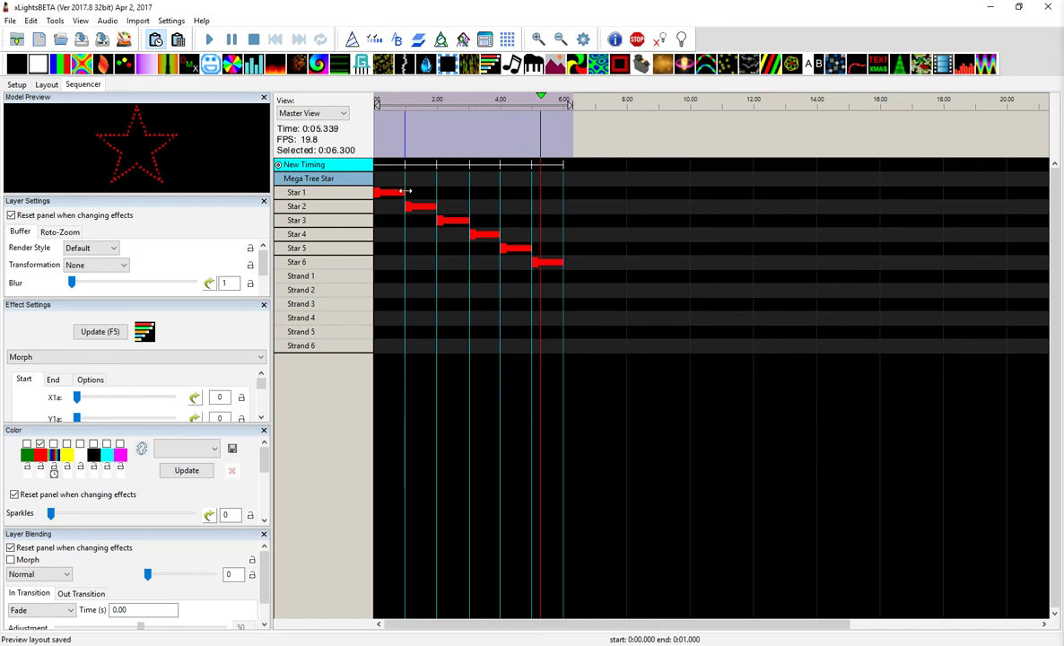
Extend the Morph effects on Star 1 through Star 5 to the 6-second timing mark, and play the selected range
drag(406, 191, 563, 190)
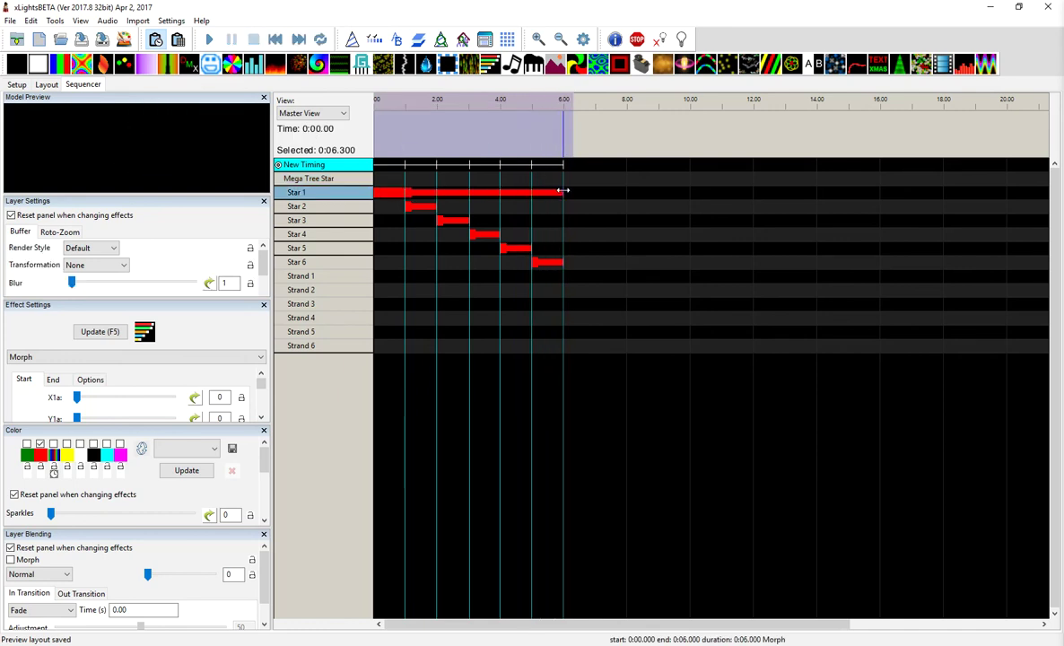
drag(437, 206, 563, 206)
drag(470, 220, 561, 219)
drag(500, 230, 562, 247)
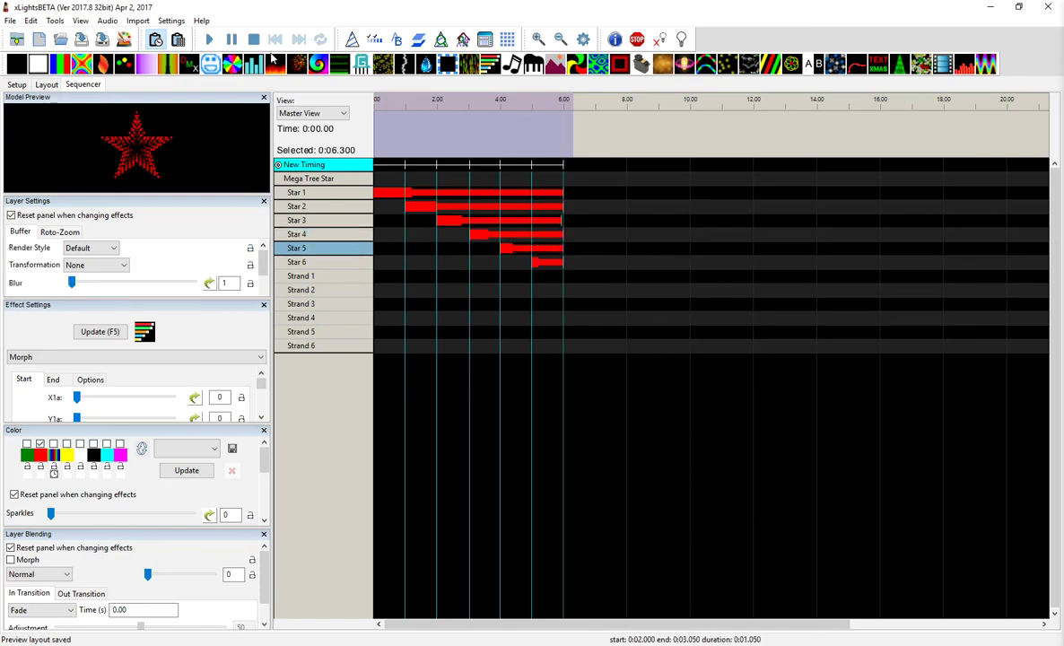
click(210, 39)
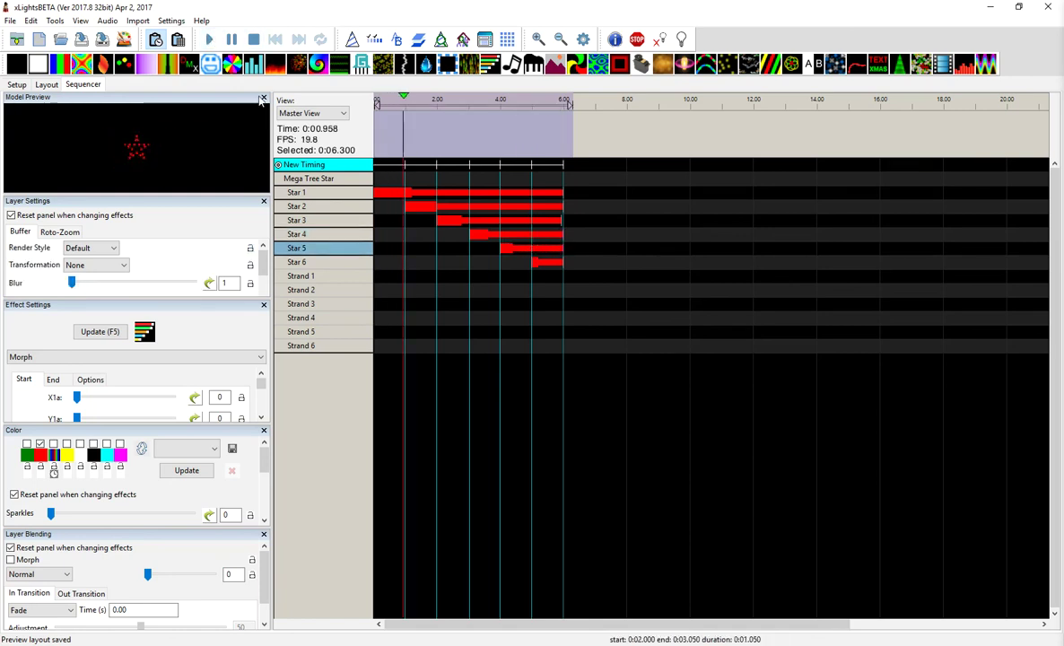